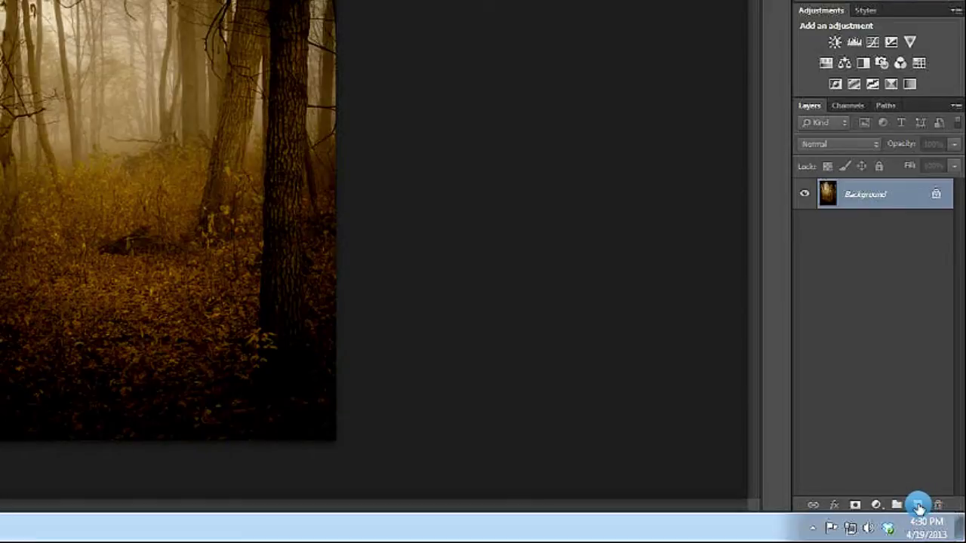
# Step: Add a new layer and a black Solid Color fill layer over the forest photo
pyautogui.click(918, 505)
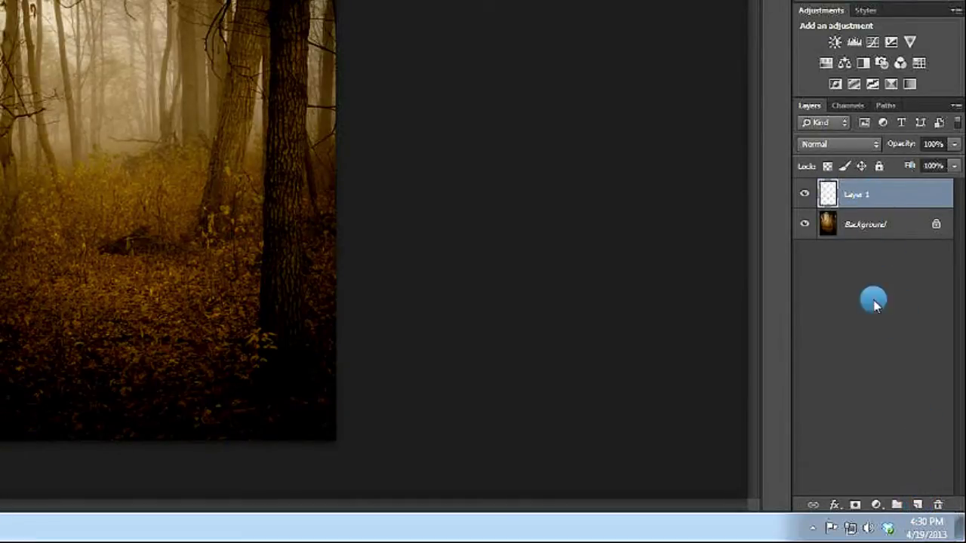
pyautogui.click(876, 506)
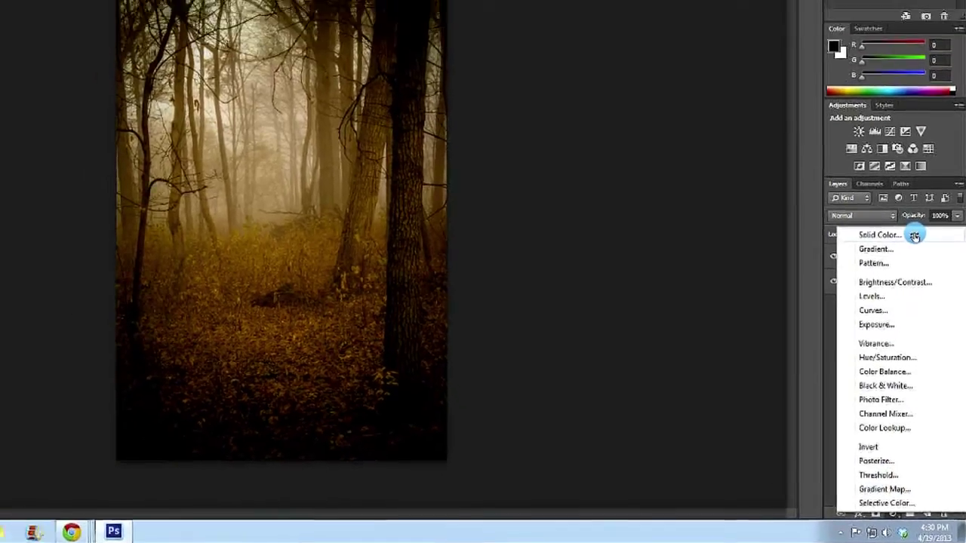
pyautogui.click(914, 237)
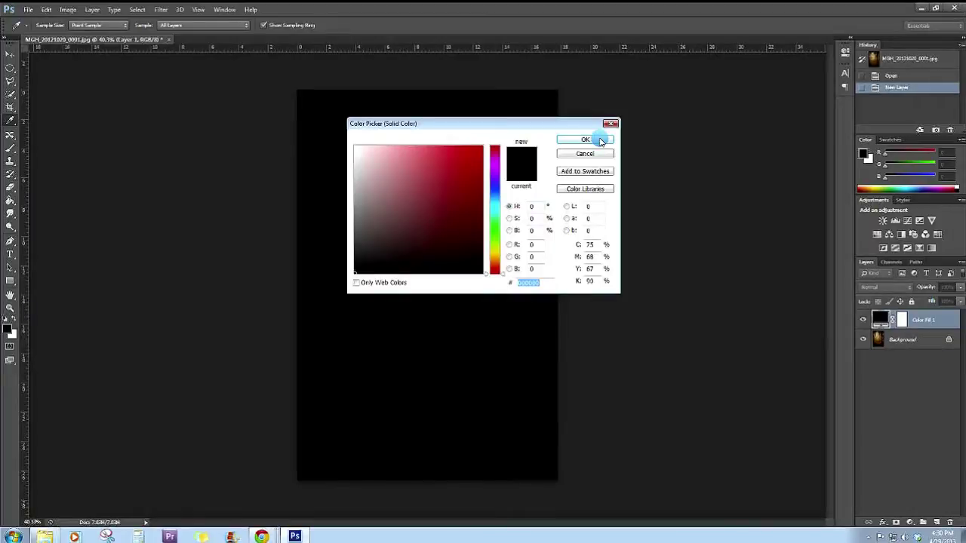
pyautogui.click(586, 141)
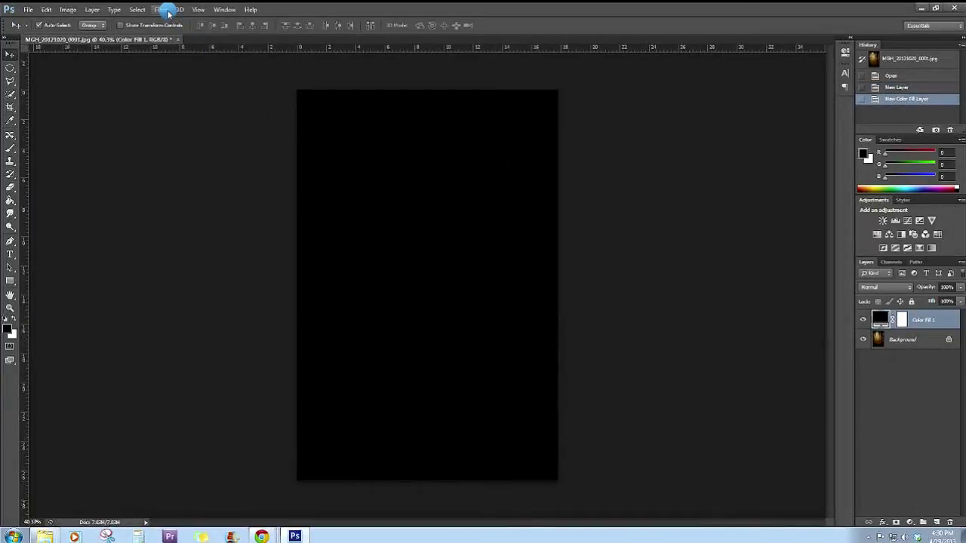
# Step: Rasterize the black fill and add monochromatic Gaussian noise at about 51.85%
pyautogui.click(167, 11)
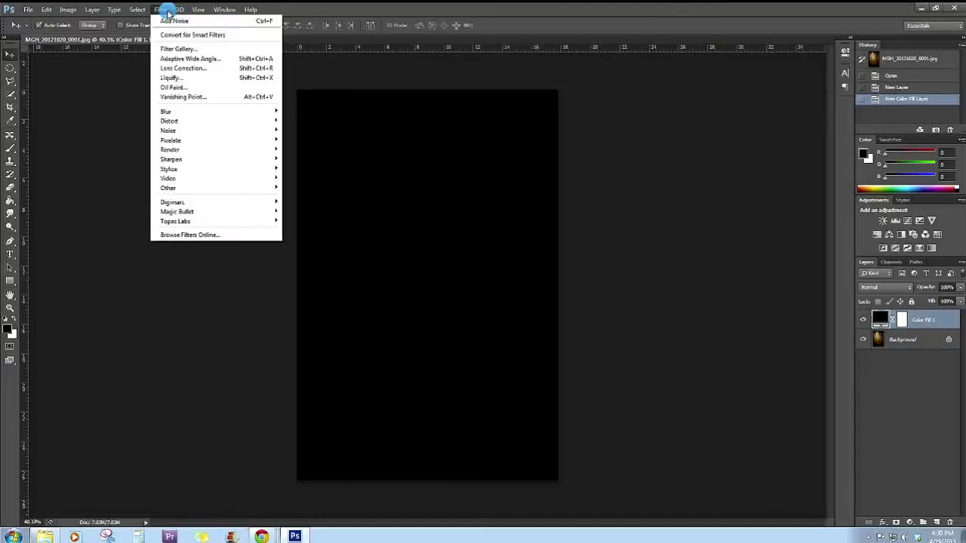
pyautogui.moveTo(244, 136)
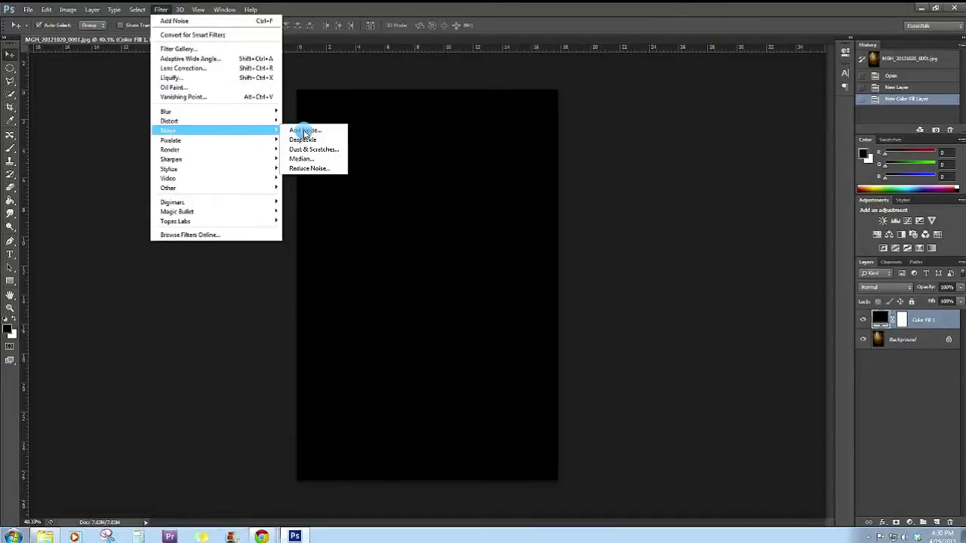
pyautogui.click(302, 137)
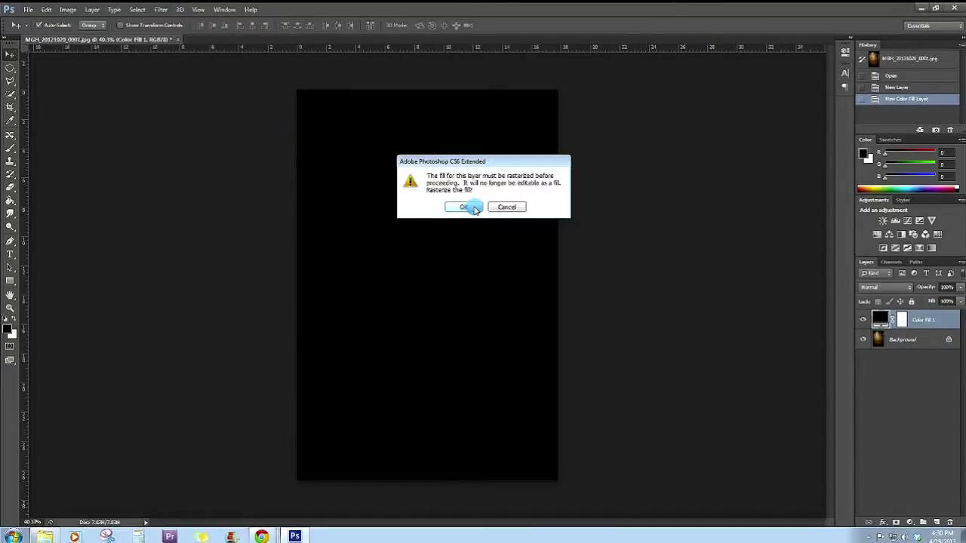
pyautogui.click(472, 206)
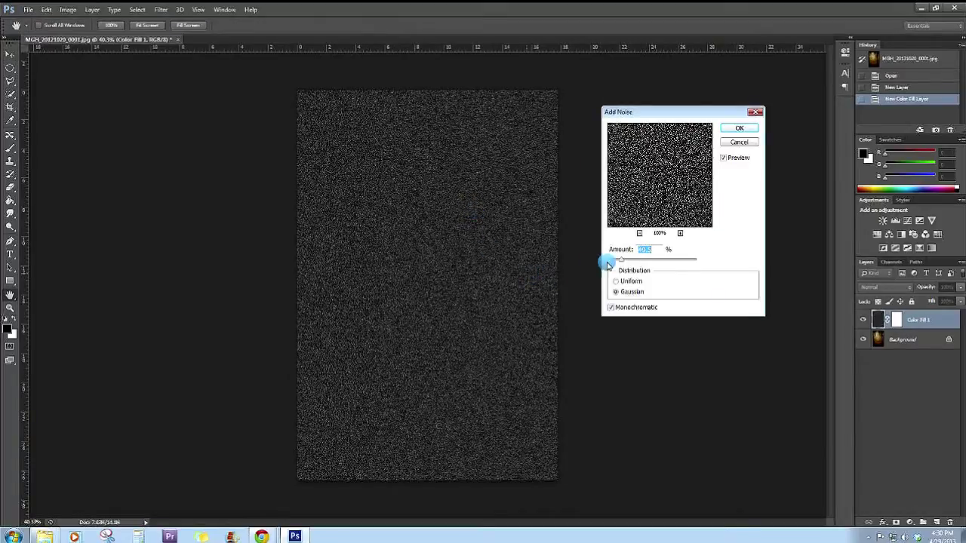
pyautogui.moveTo(639, 265); pyautogui.dragTo(625, 264)
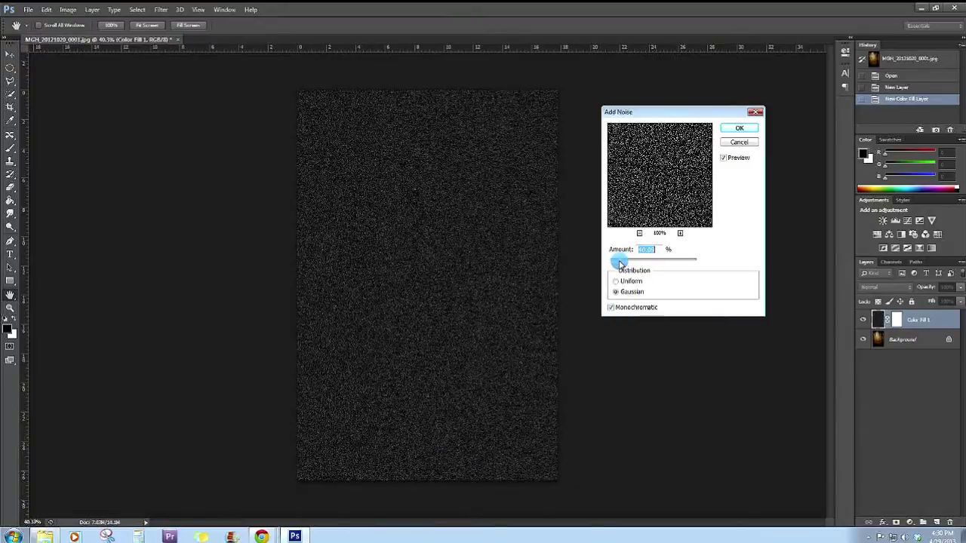
pyautogui.moveTo(620, 264); pyautogui.dragTo(624, 264)
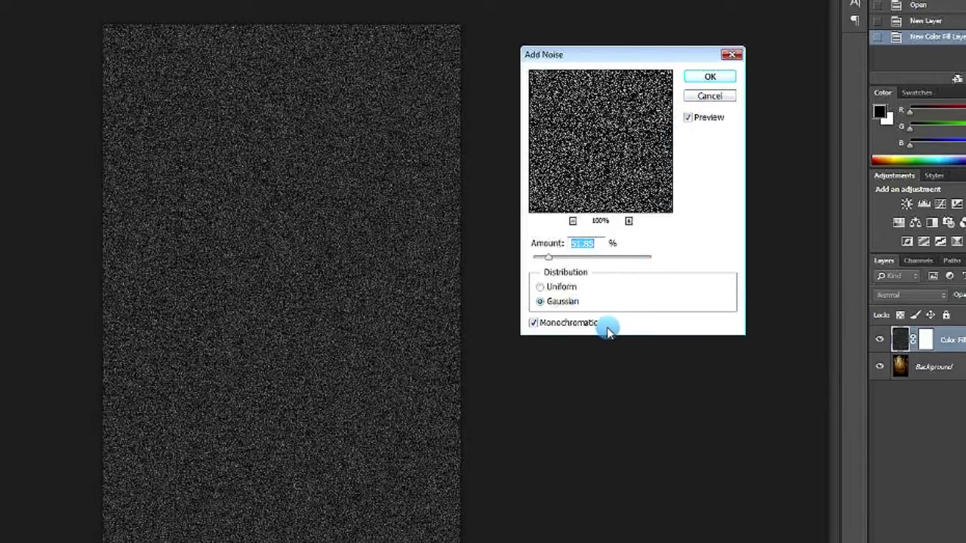
pyautogui.click(710, 78)
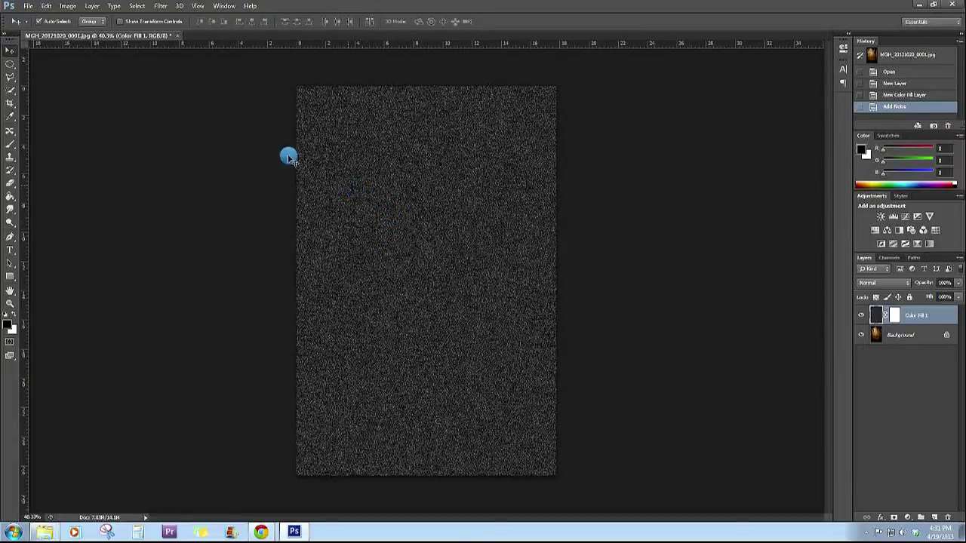
# Step: Scale the noise layer to 300% height and 130% width
pyautogui.click(51, 7)
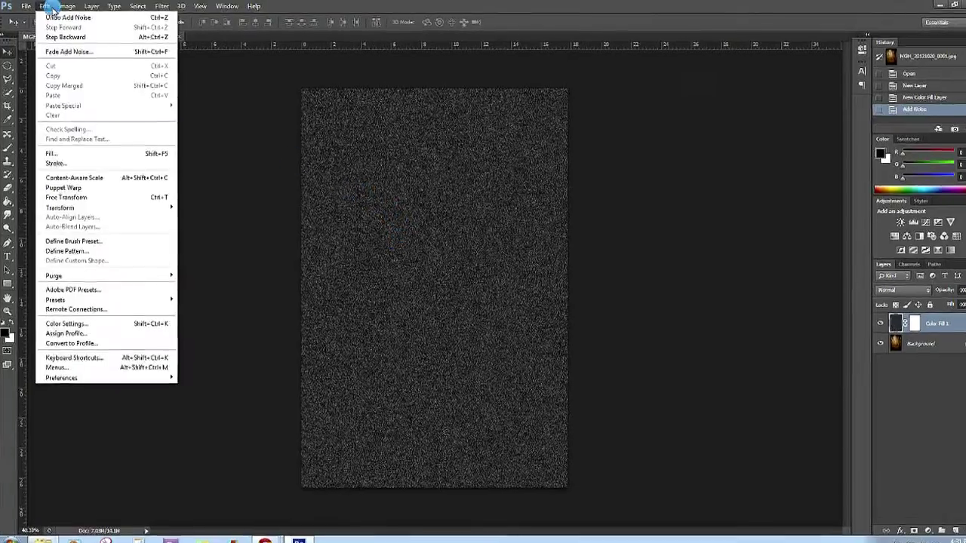
pyautogui.moveTo(154, 208)
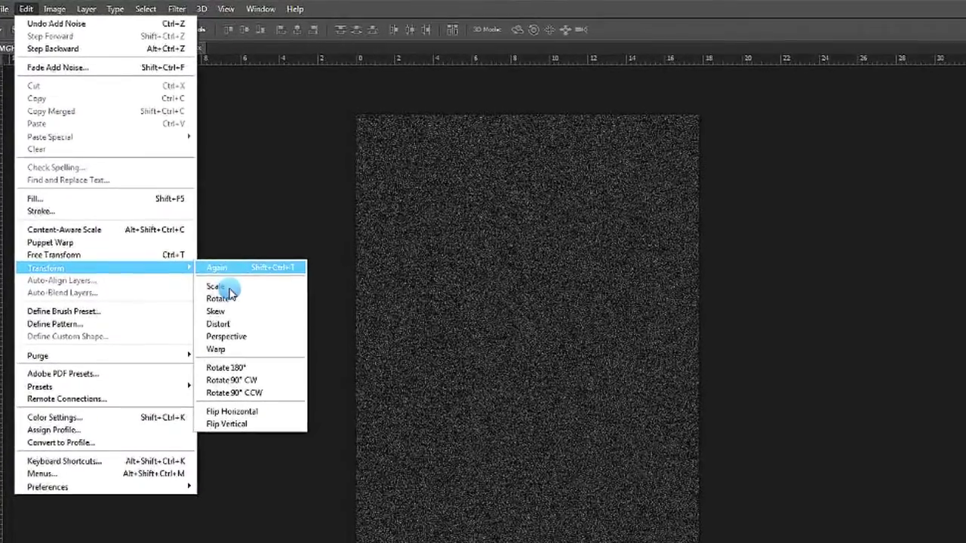
pyautogui.click(225, 271)
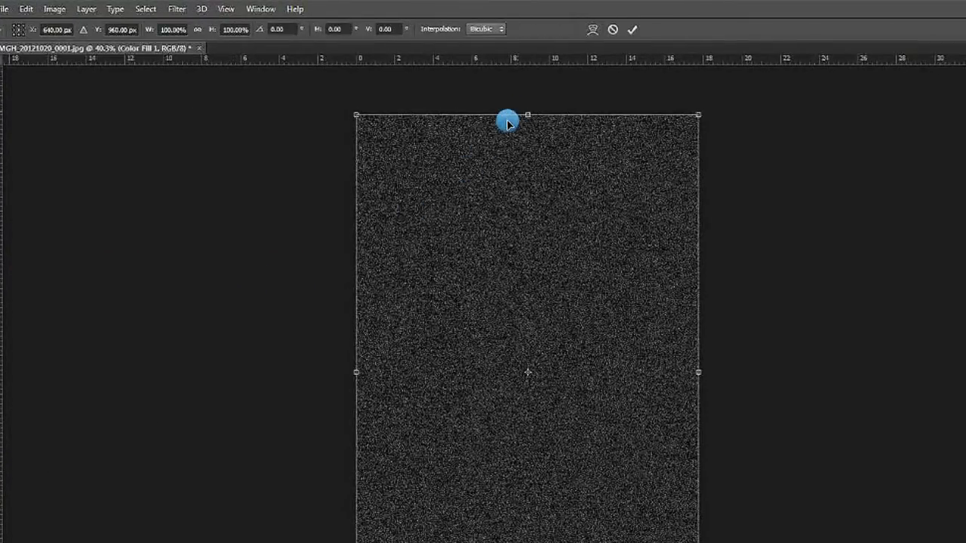
pyautogui.click(234, 31)
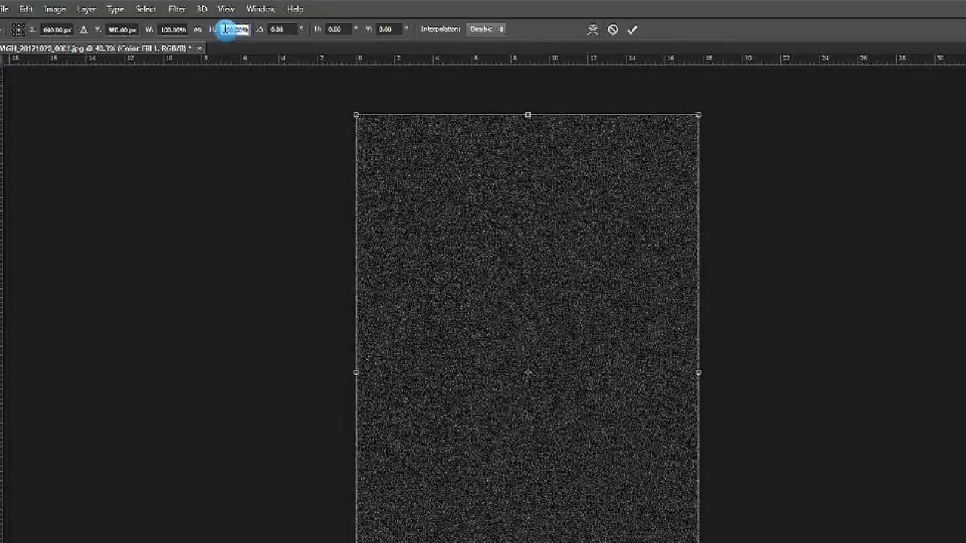
pyautogui.moveTo(223, 29); pyautogui.dragTo(258, 32)
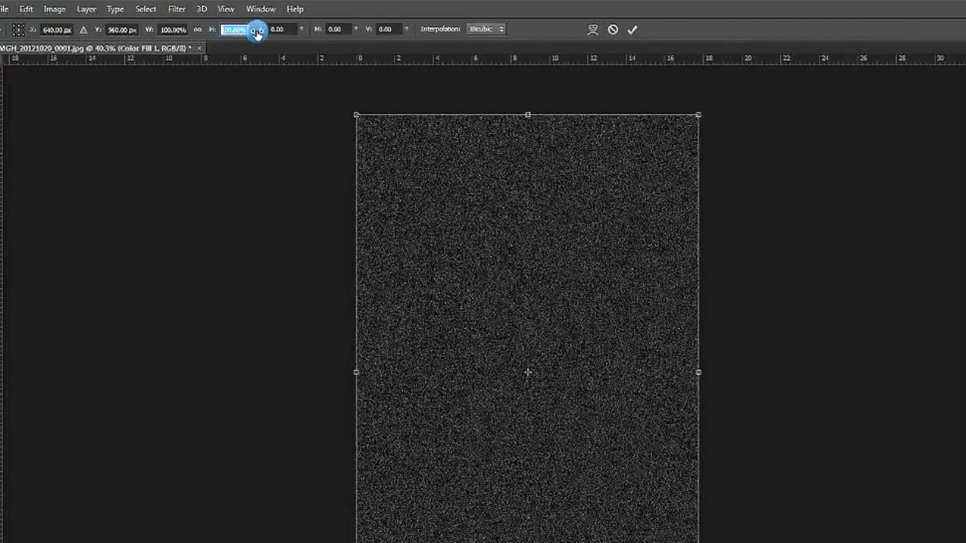
pyautogui.write('300')
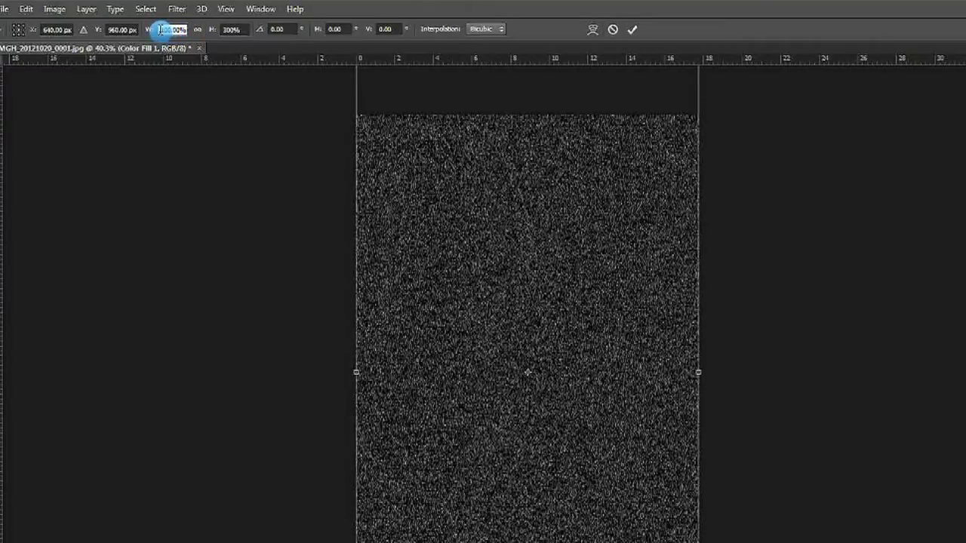
pyautogui.click(209, 30)
pyautogui.write('130')
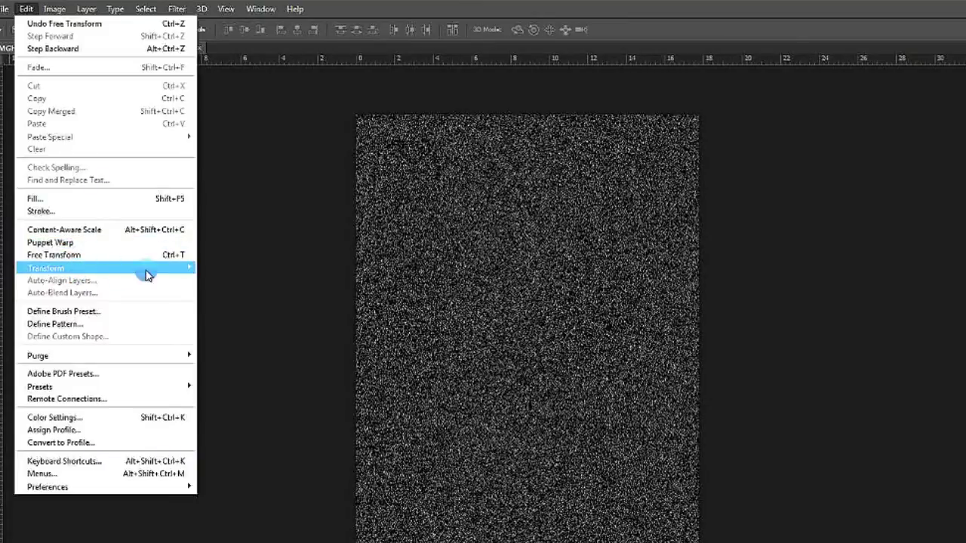
# Step: Rotate the stretched noise layer slightly, about -2°, and commit the rotation
pyautogui.moveTo(151, 269)
pyautogui.click(236, 298)
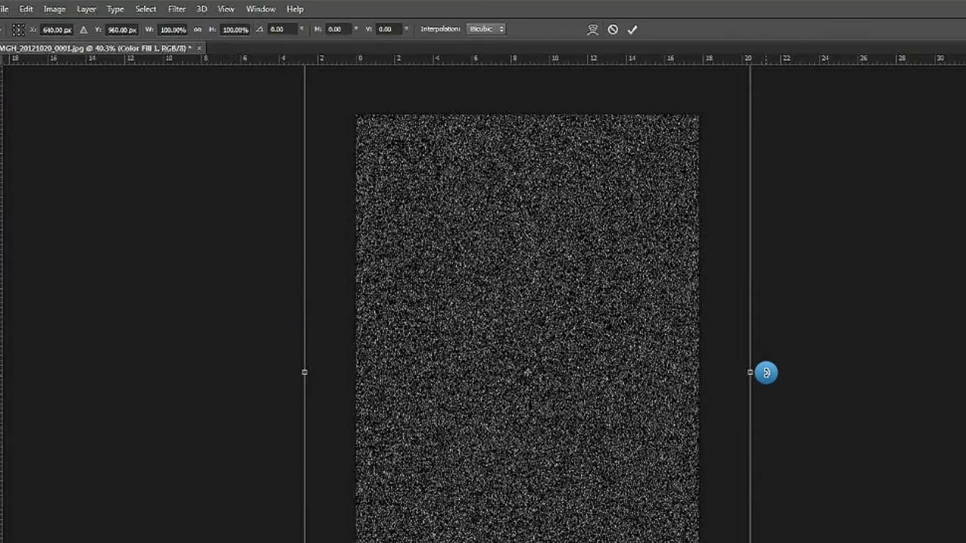
pyautogui.moveTo(766, 373); pyautogui.dragTo(770, 352)
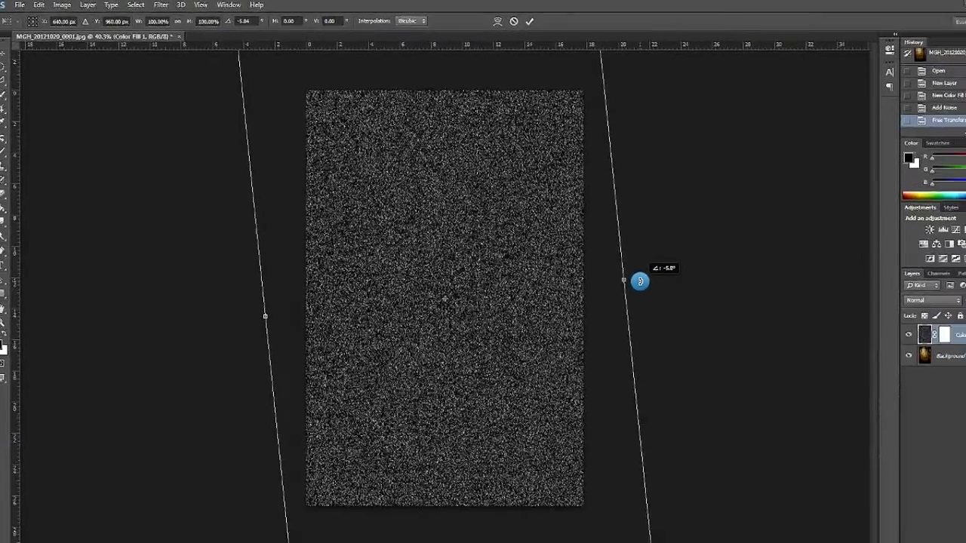
pyautogui.moveTo(640, 282); pyautogui.dragTo(666, 290)
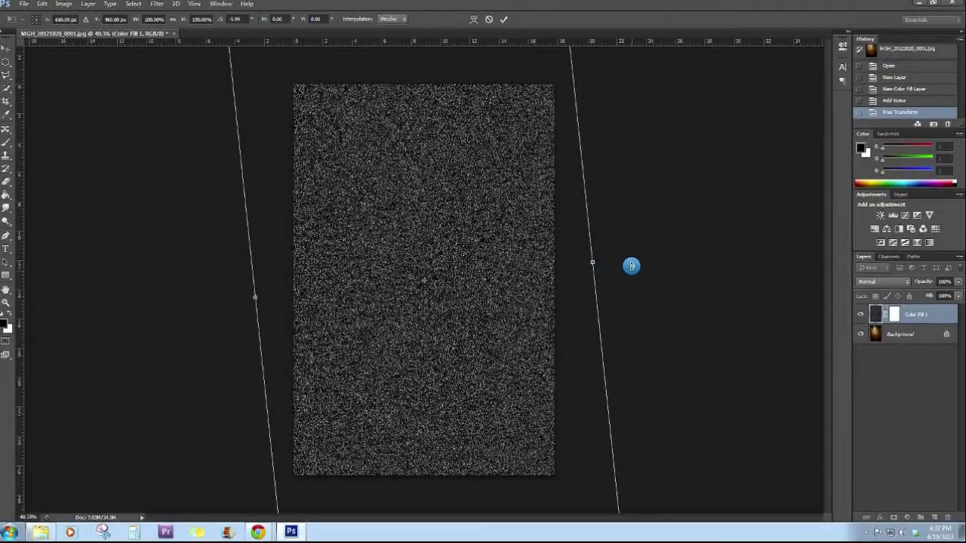
pyautogui.press('Return')
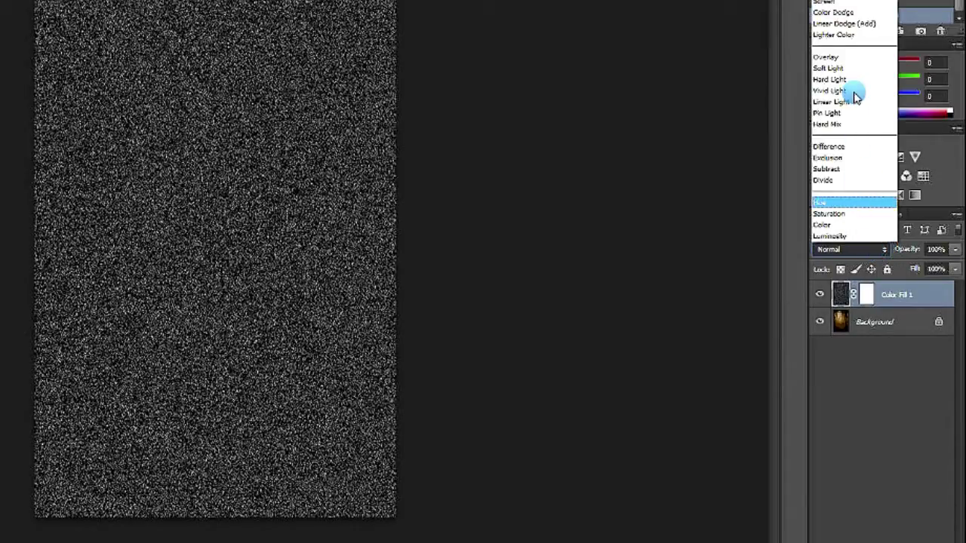
# Step: Set Color Fill 1 to Overlay at 34% opacity and show the Timeline panel
pyautogui.click(852, 57)
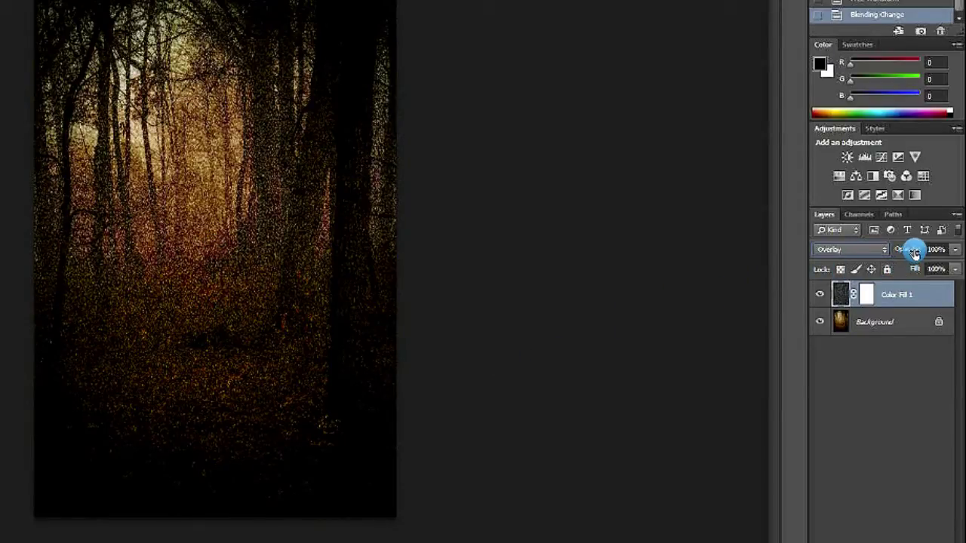
pyautogui.moveTo(912, 252); pyautogui.dragTo(868, 256)
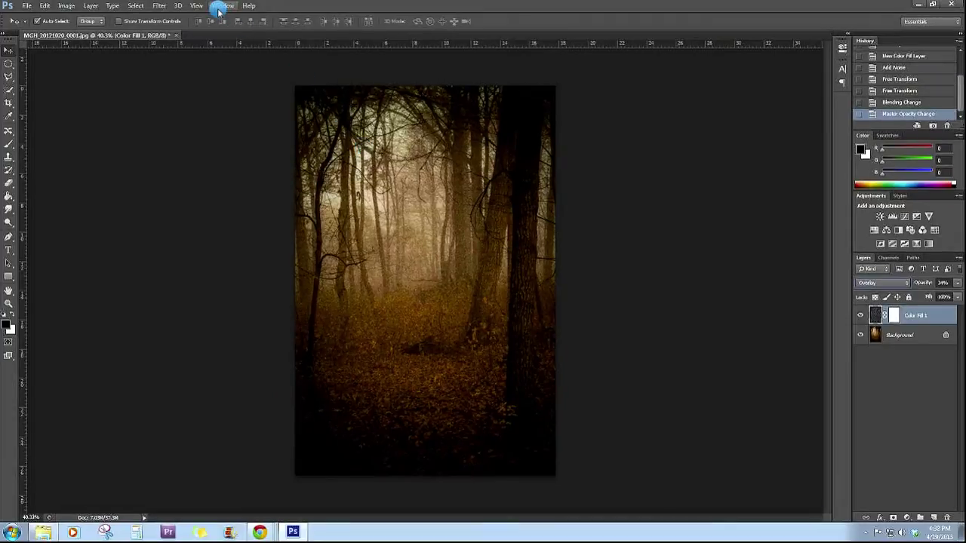
pyautogui.click(219, 7)
pyautogui.click(251, 285)
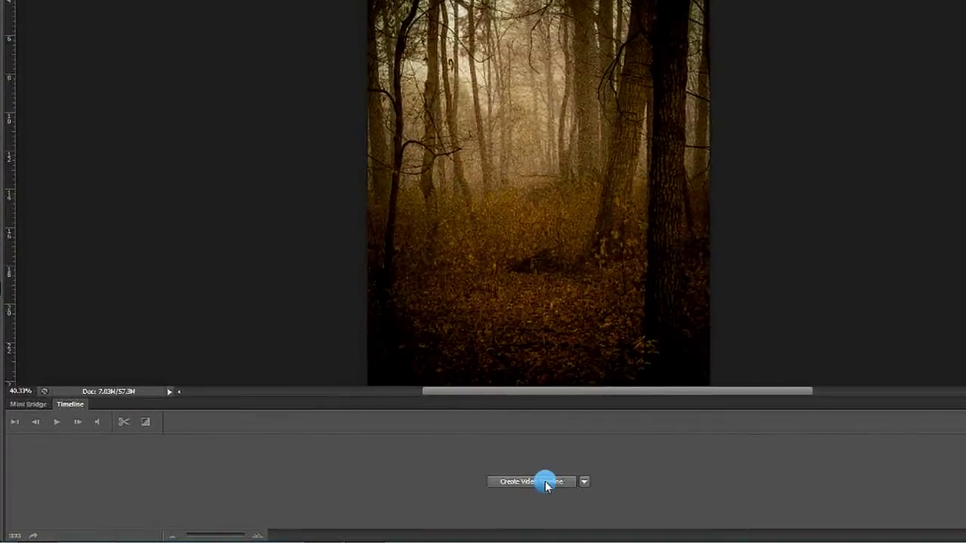
# Step: Create a video timeline and trim the Color Fill 1 clip to end at 02:00
pyautogui.click(547, 483)
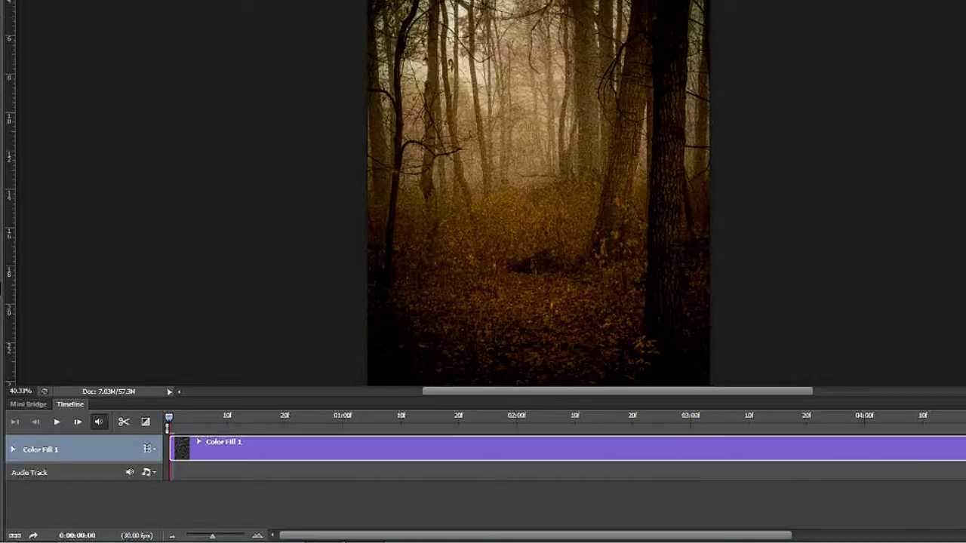
pyautogui.moveTo(945, 453); pyautogui.dragTo(517, 440)
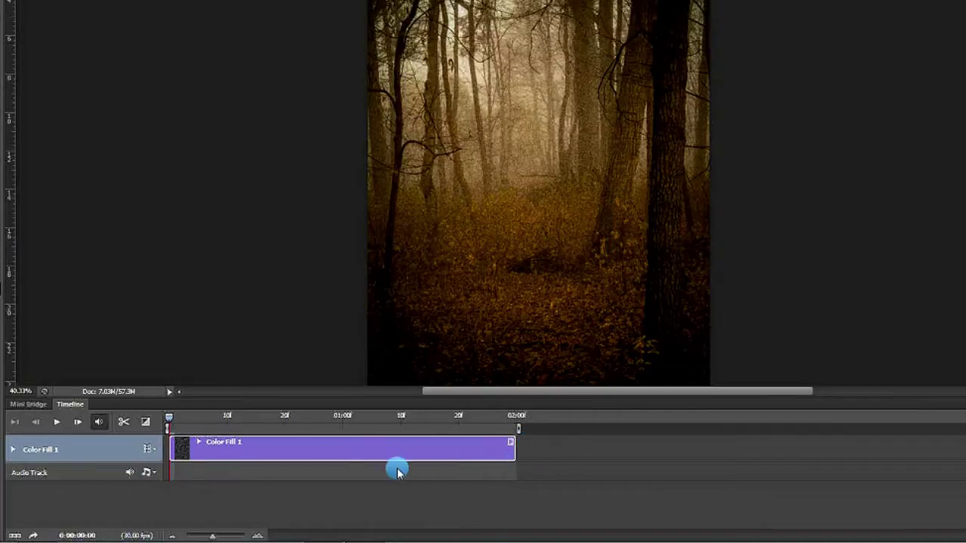
# Step: Keyframe Color Fill 1's Position at 0:00 and 02:00, moving the noise downward
pyautogui.click(14, 450)
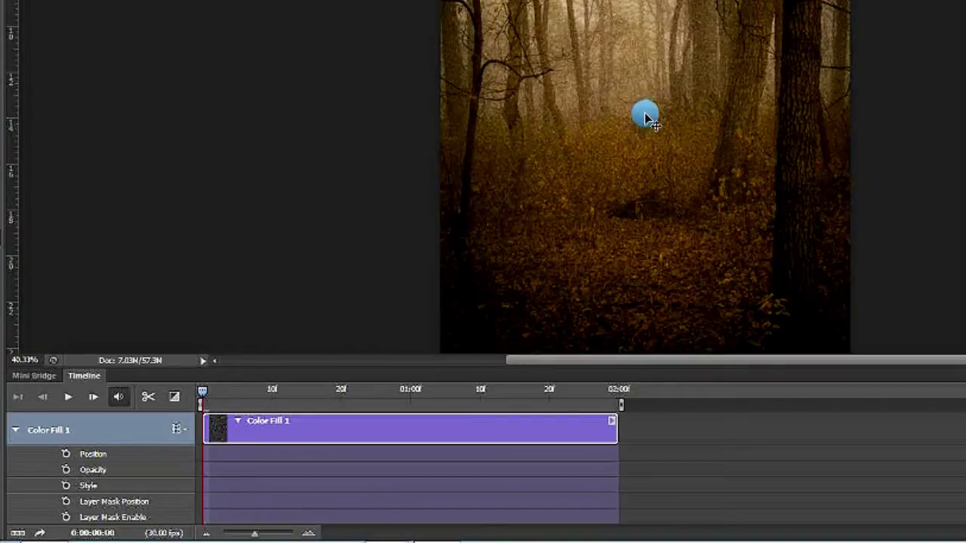
pyautogui.click(66, 456)
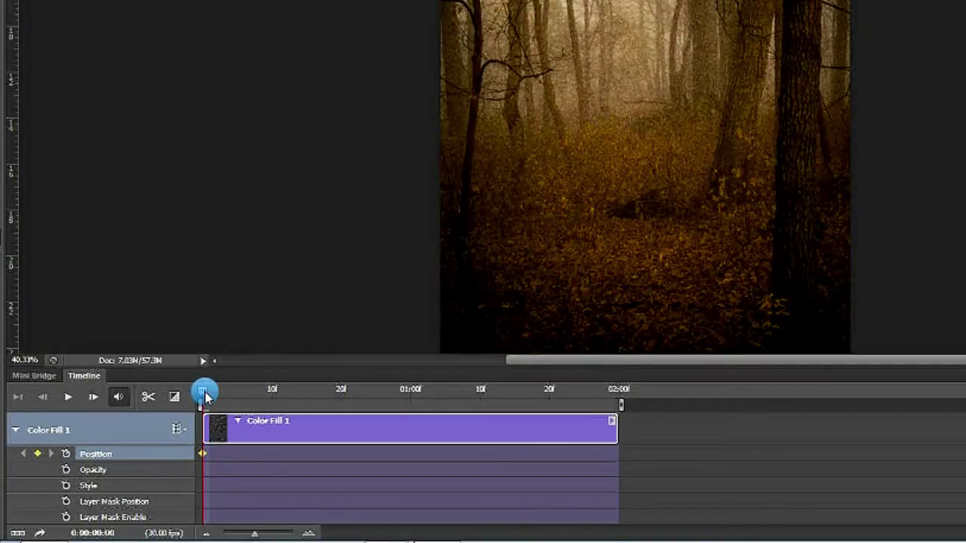
pyautogui.moveTo(203, 392); pyautogui.dragTo(628, 392)
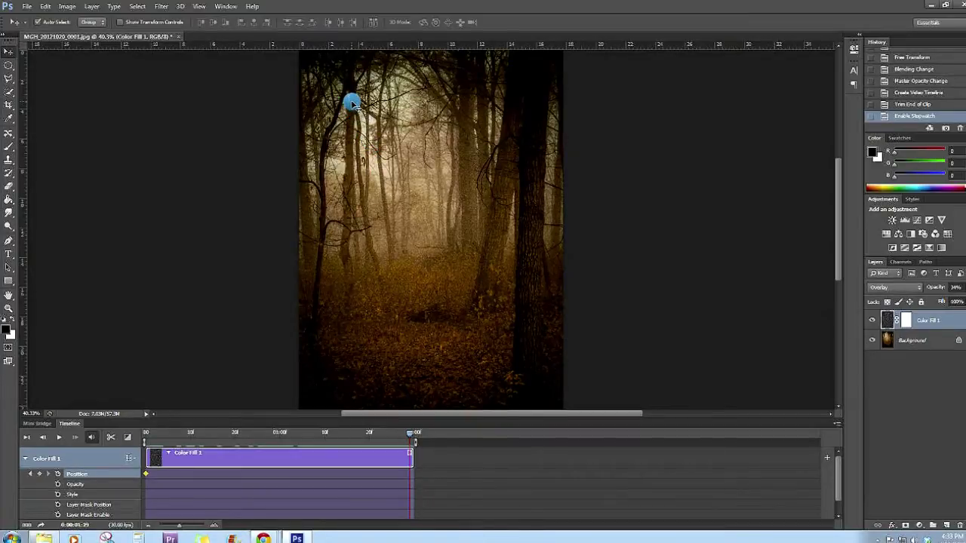
pyautogui.moveTo(352, 112); pyautogui.dragTo(391, 295)
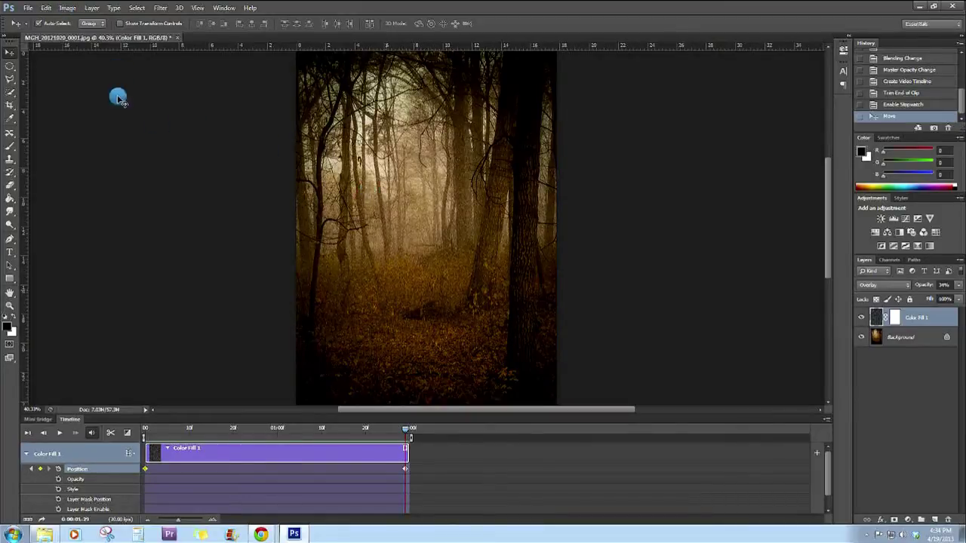
# Step: Resize the image to 800 pixels high, proportions constrained, and fit it on screen
pyautogui.click(67, 9)
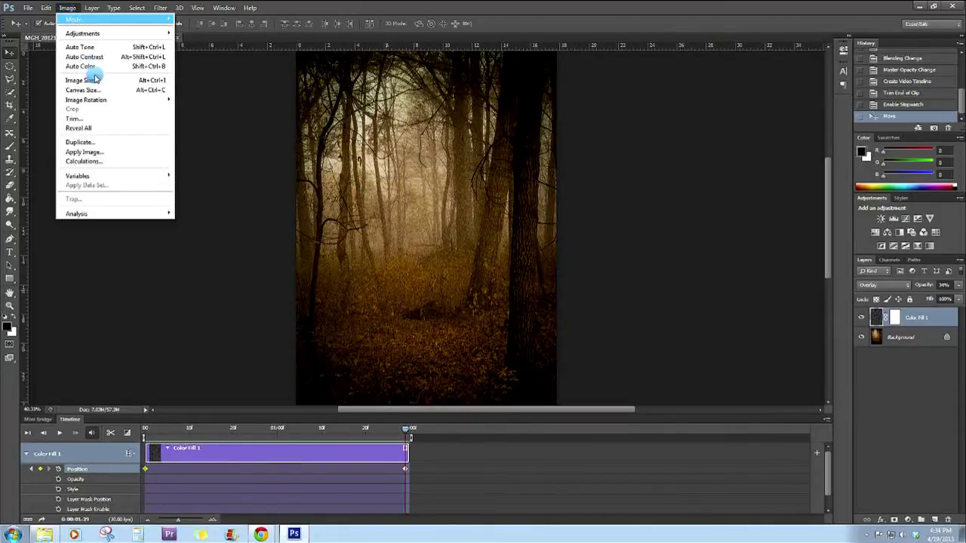
pyautogui.click(101, 82)
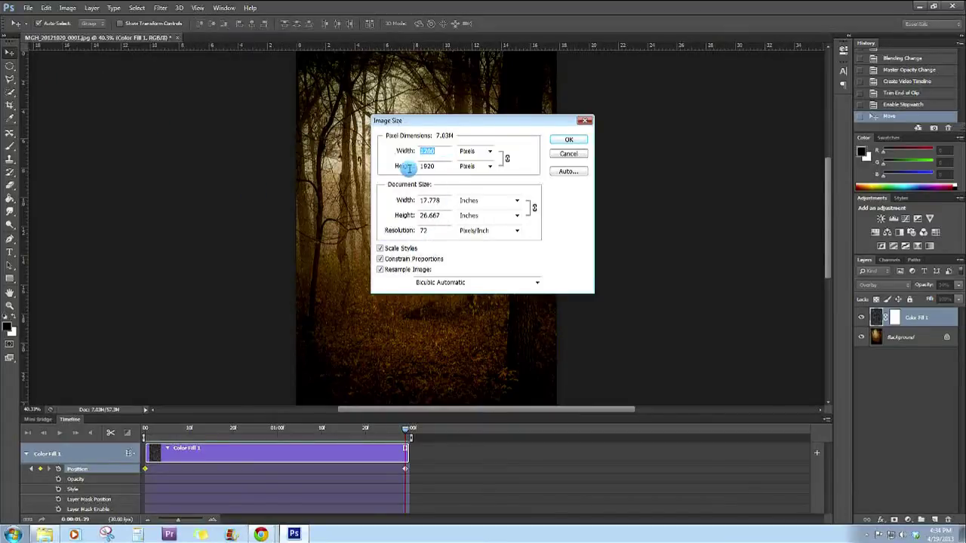
pyautogui.write('800')
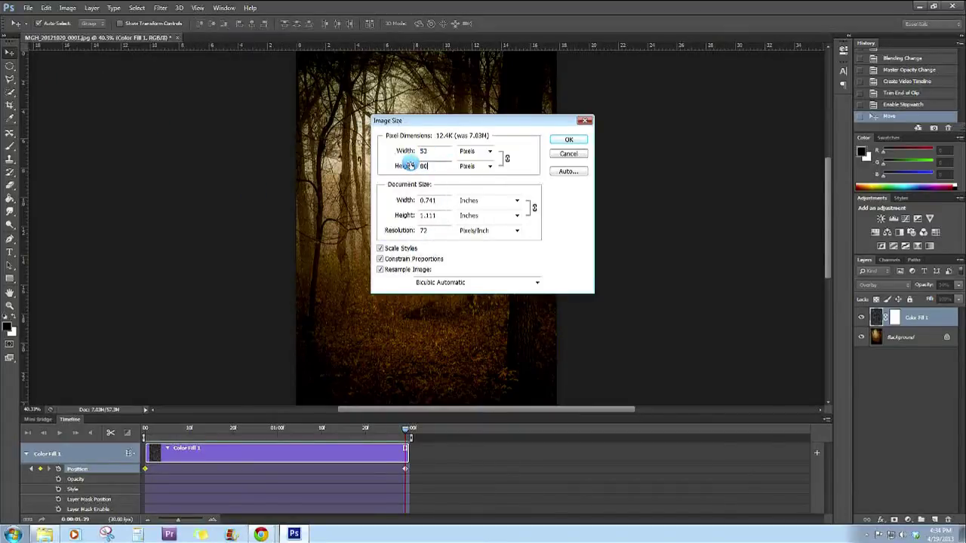
pyautogui.click(567, 141)
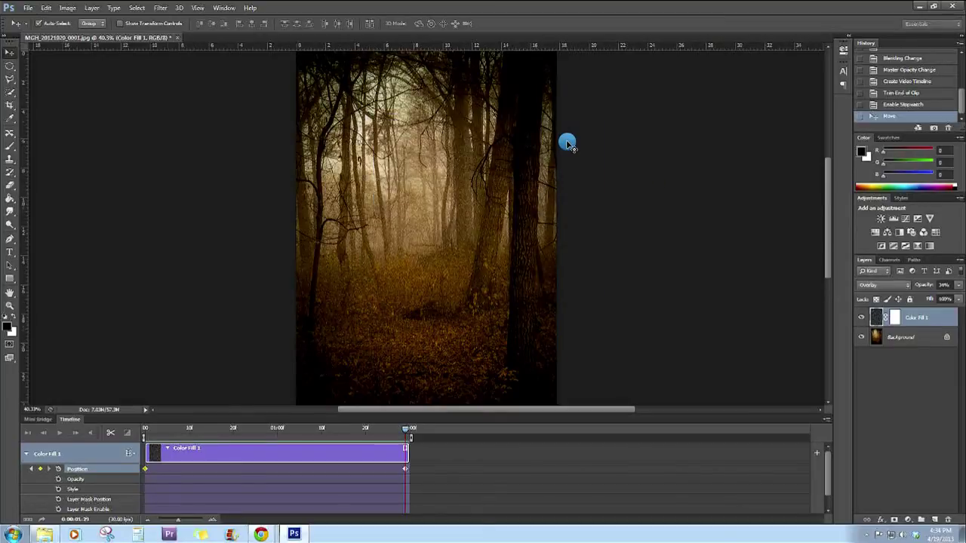
pyautogui.hotkey('ctrl', '0')
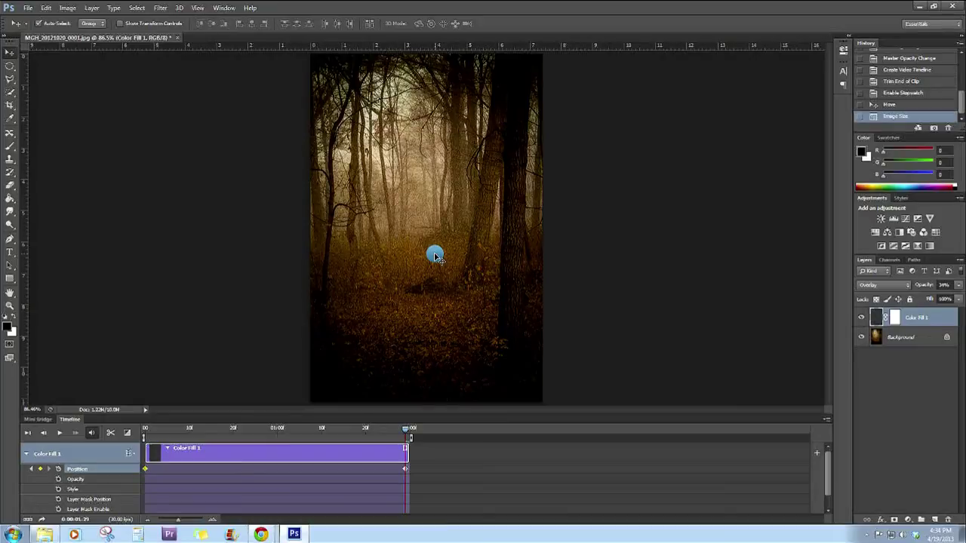
pyautogui.scroll(-1, 429, 257)
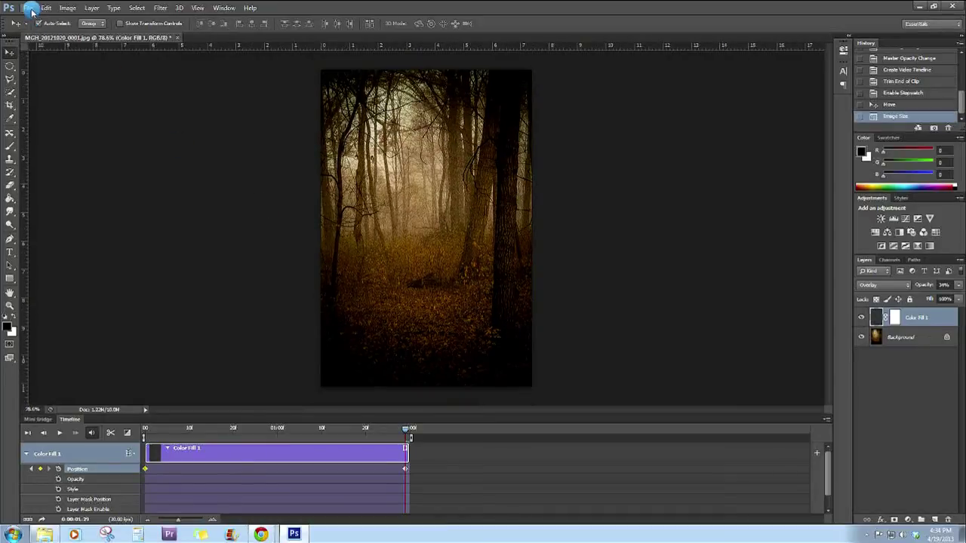
# Step: Set up a Save for Web GIF export with 256 colours and Forever looping
pyautogui.click(29, 8)
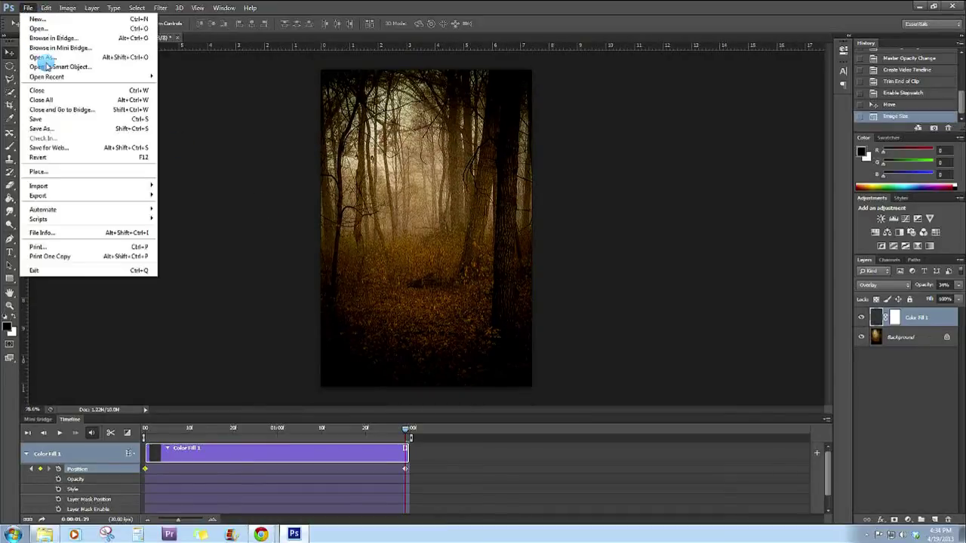
pyautogui.click(66, 149)
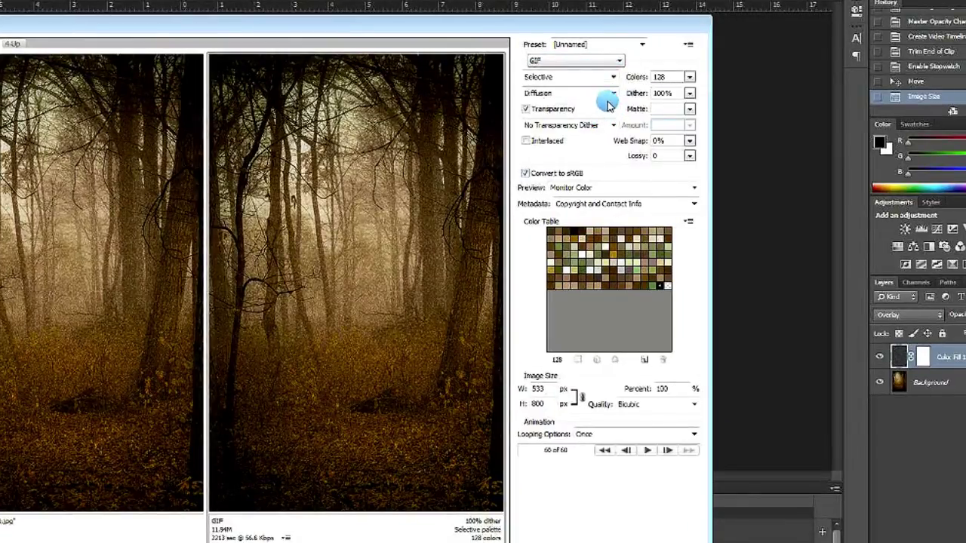
pyautogui.click(689, 78)
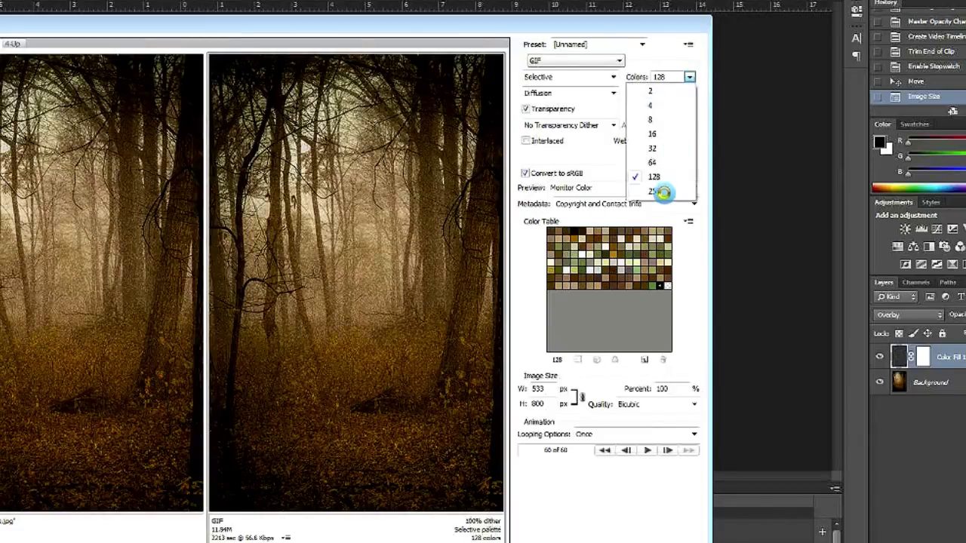
pyautogui.click(653, 191)
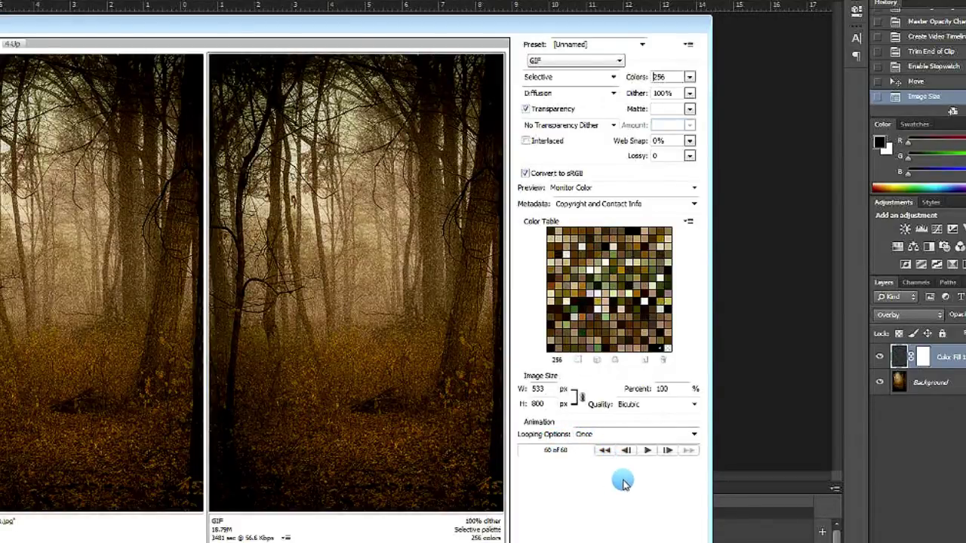
pyautogui.click(694, 437)
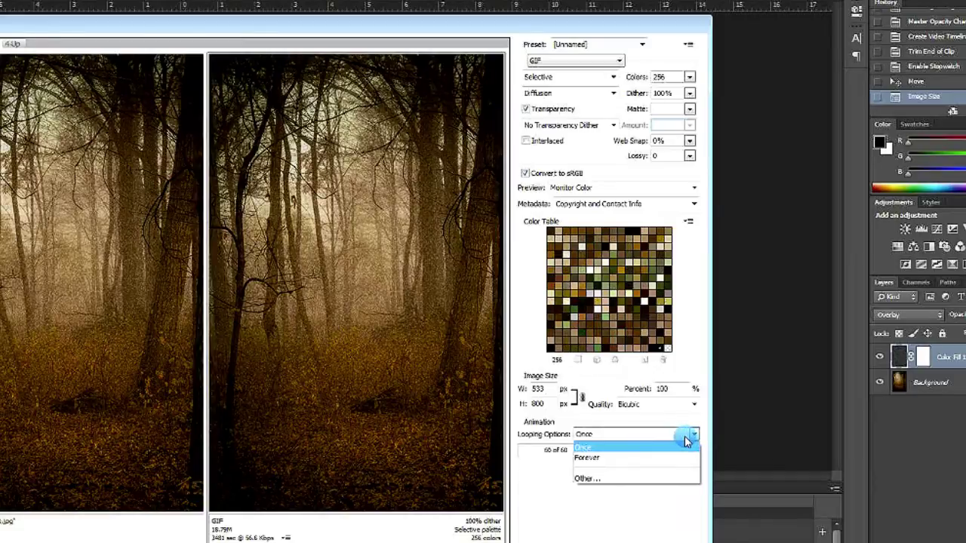
pyautogui.click(668, 458)
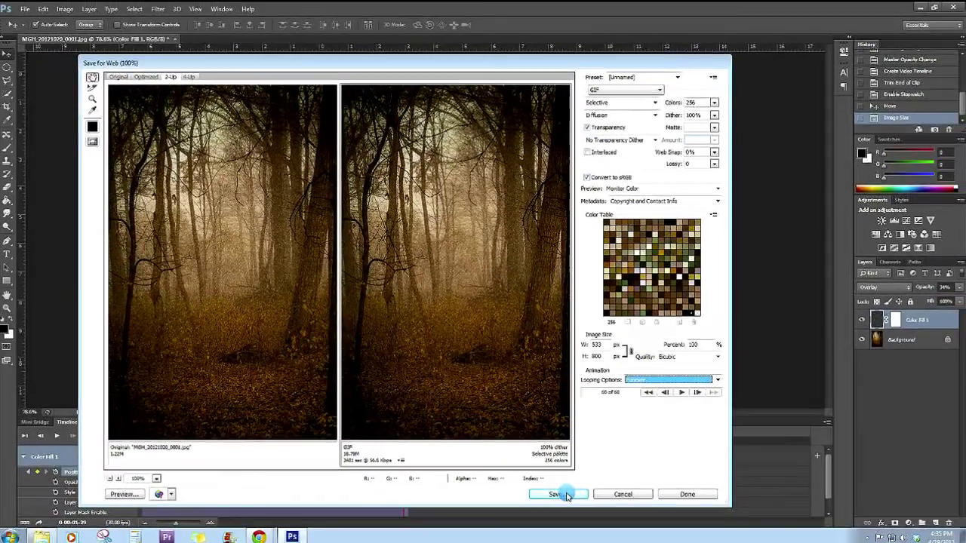
# Step: Save the optimized GIF under the name rain
pyautogui.click(561, 494)
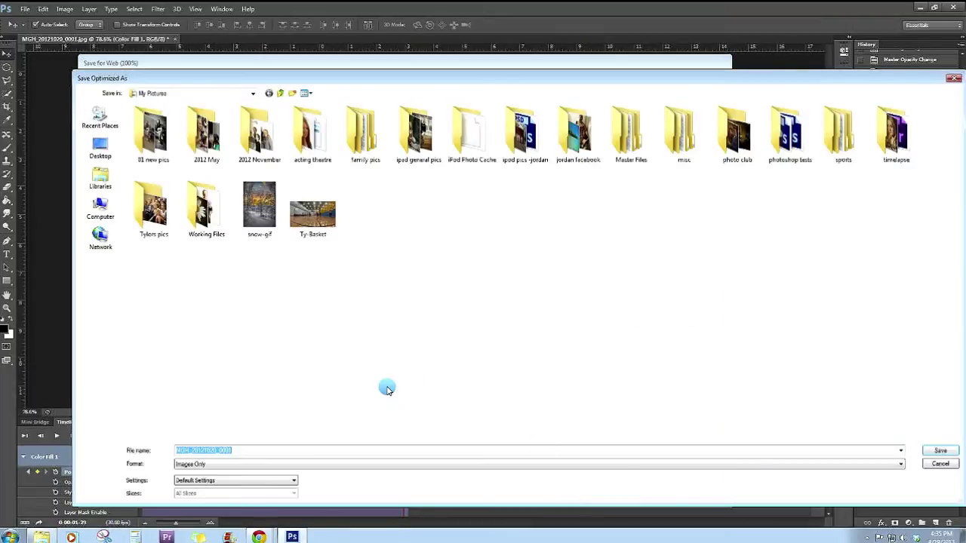
pyautogui.write('t')
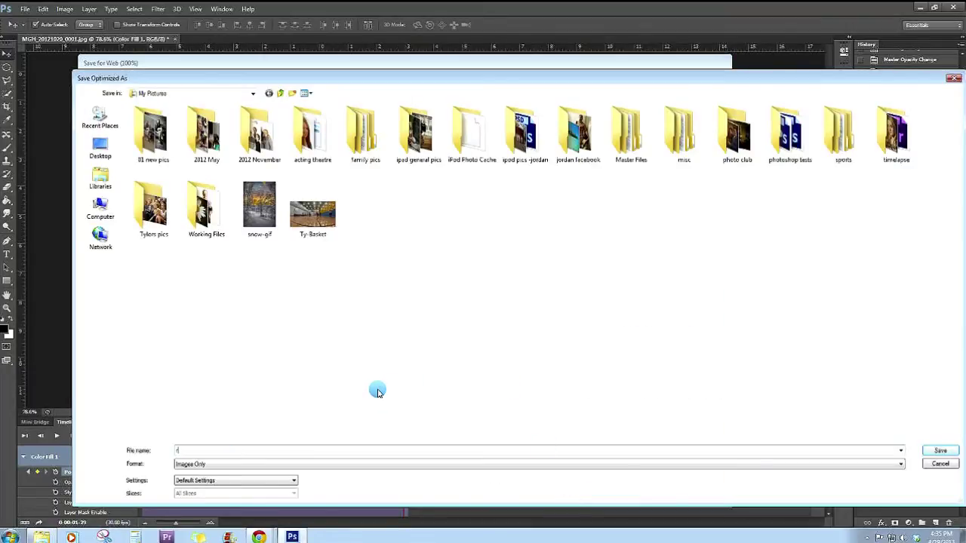
pyautogui.write('rail')
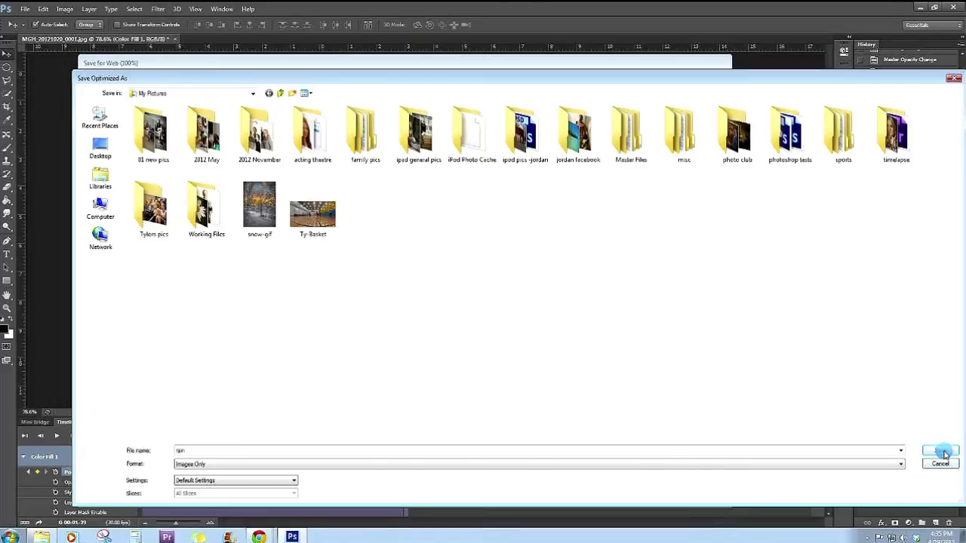
pyautogui.click(940, 452)
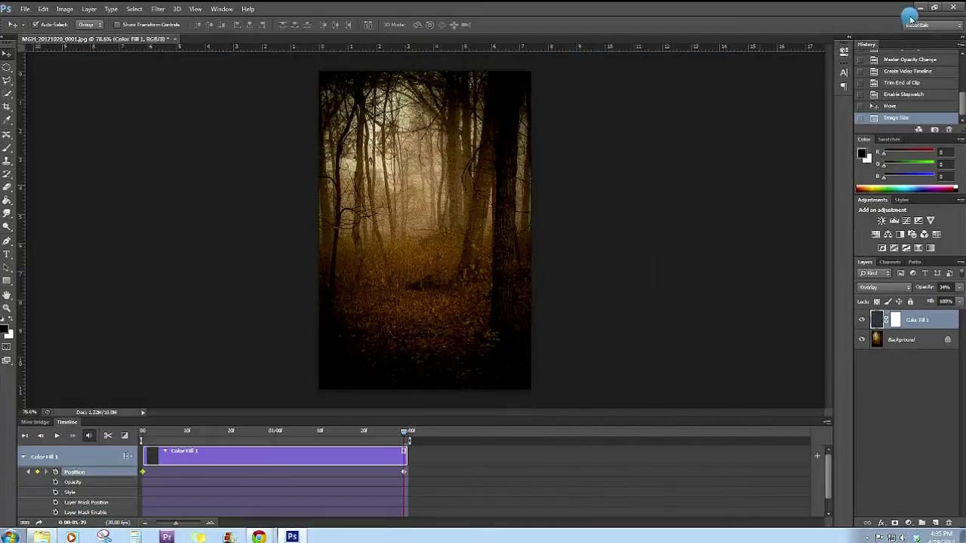
# Step: Minimize Photoshop and open the rain GIF from the Pictures library
pyautogui.click(920, 9)
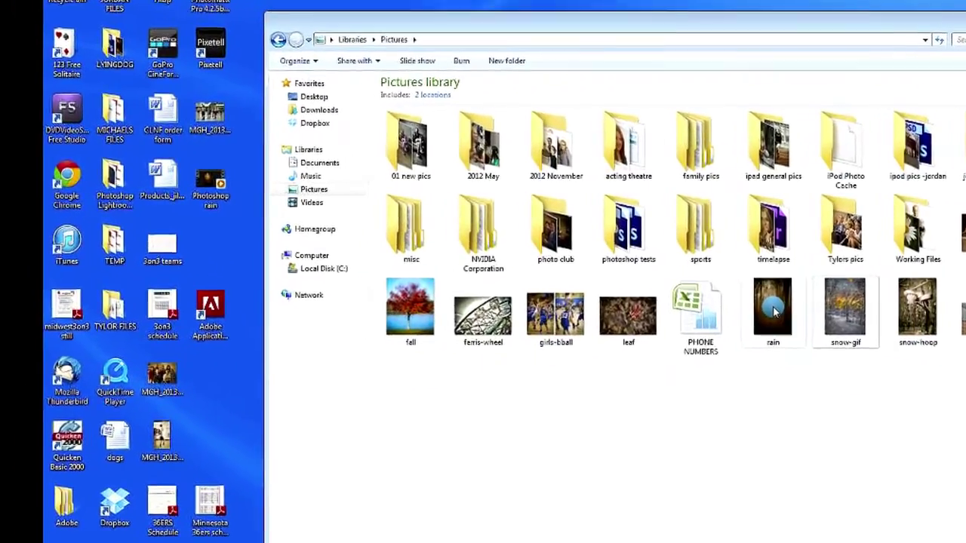
pyautogui.doubleClick(727, 304)
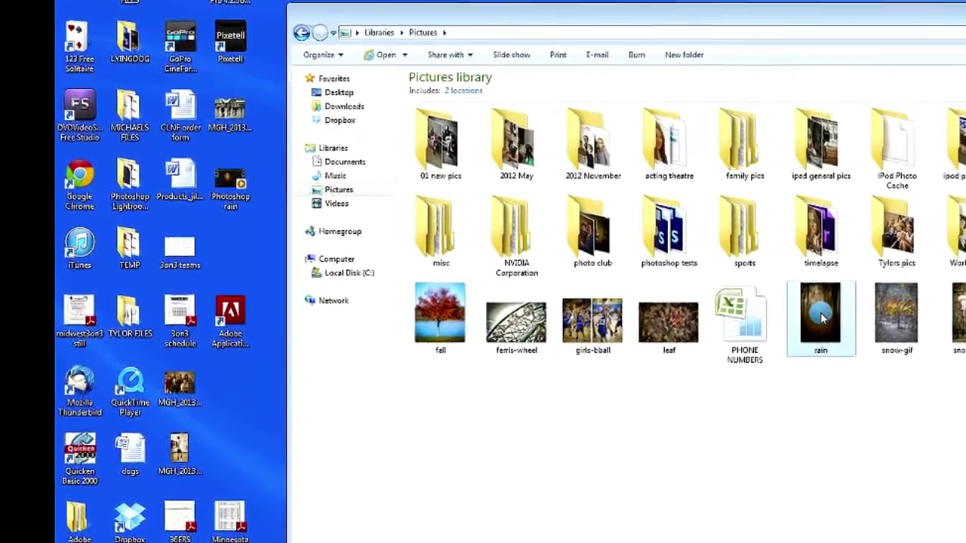